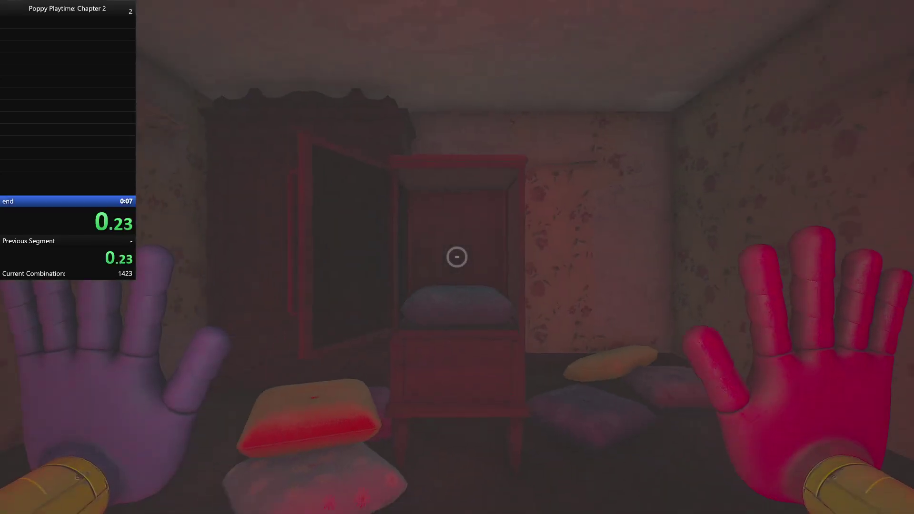
key("w")
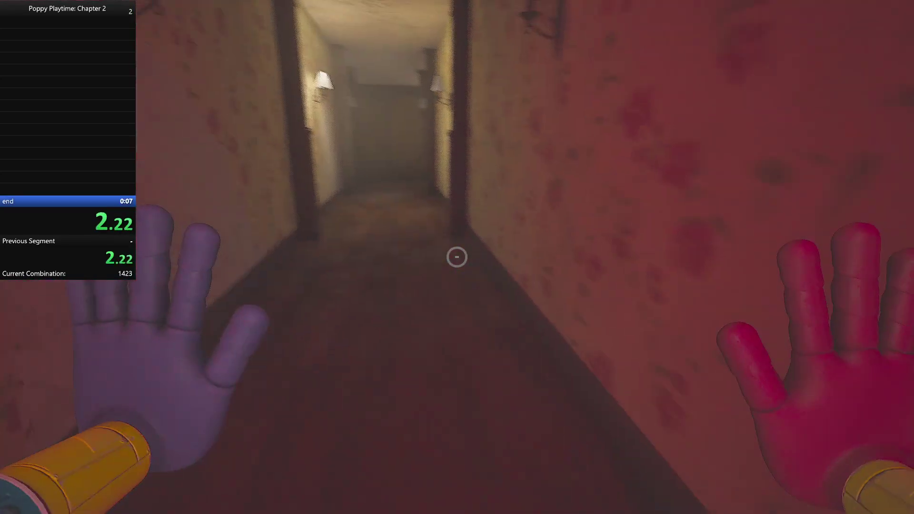
key("w")
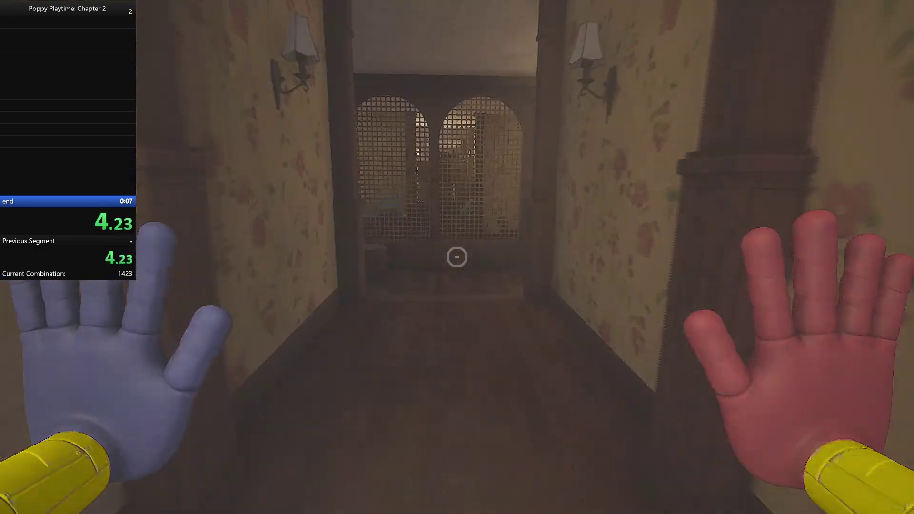
key("w")
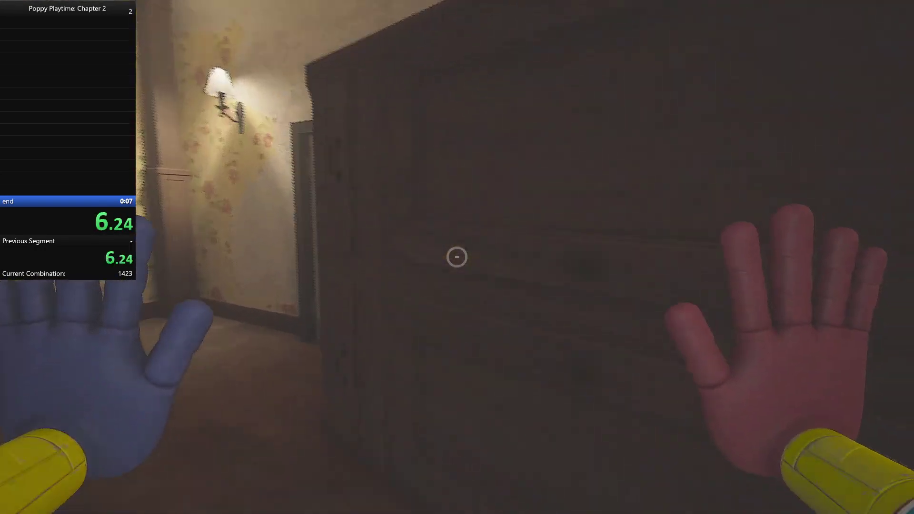
key("w")
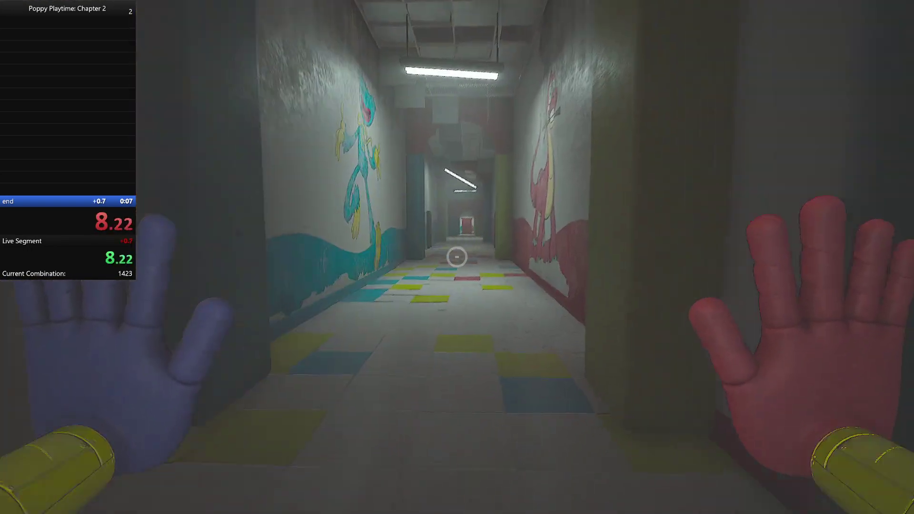
key("w")
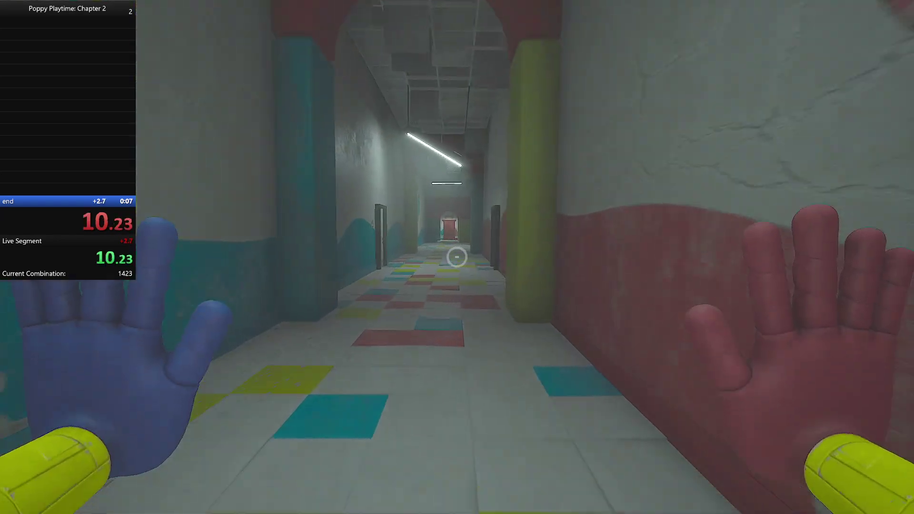
key("w")
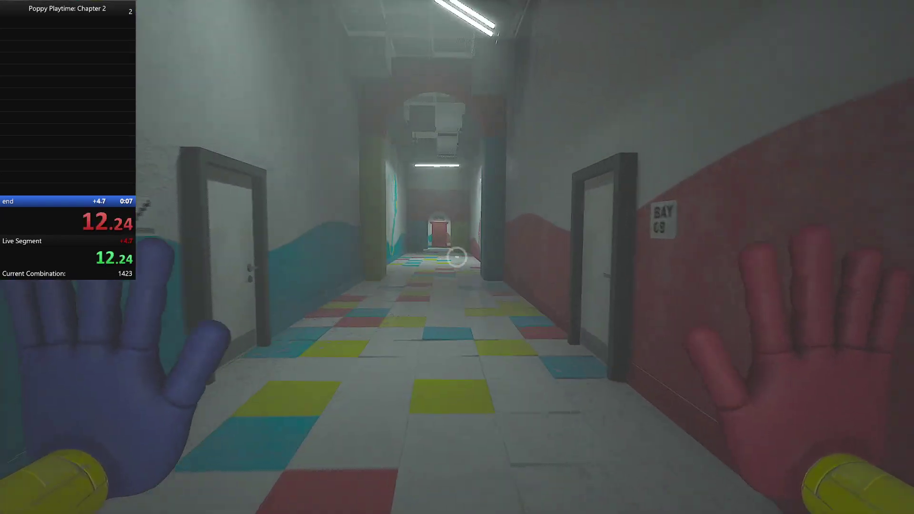
key("w")
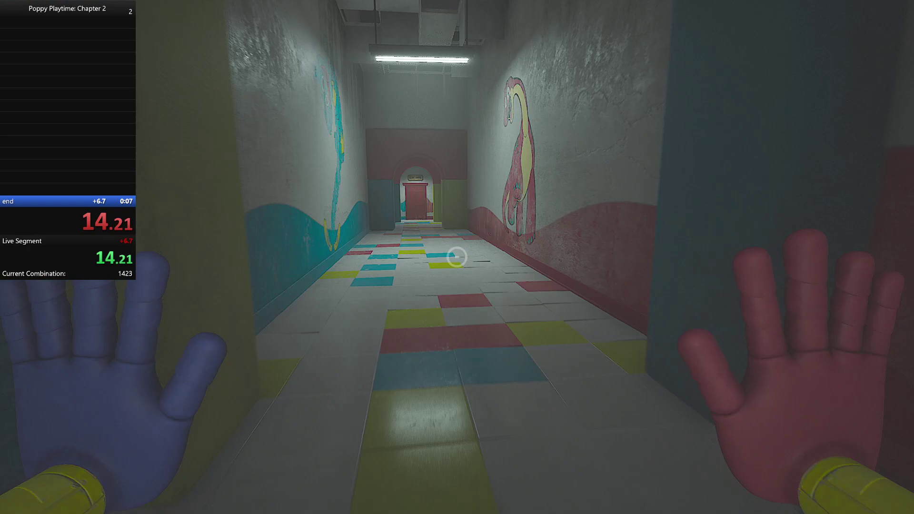
key("w")
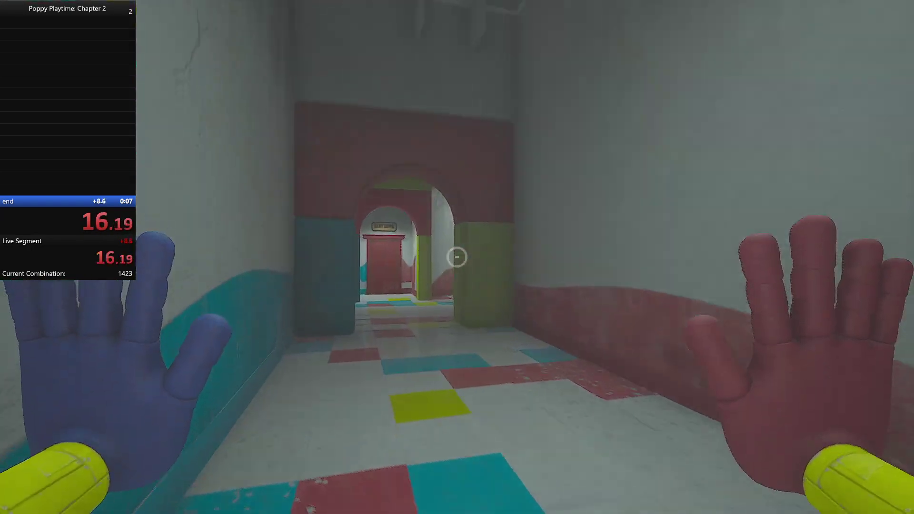
key("w")
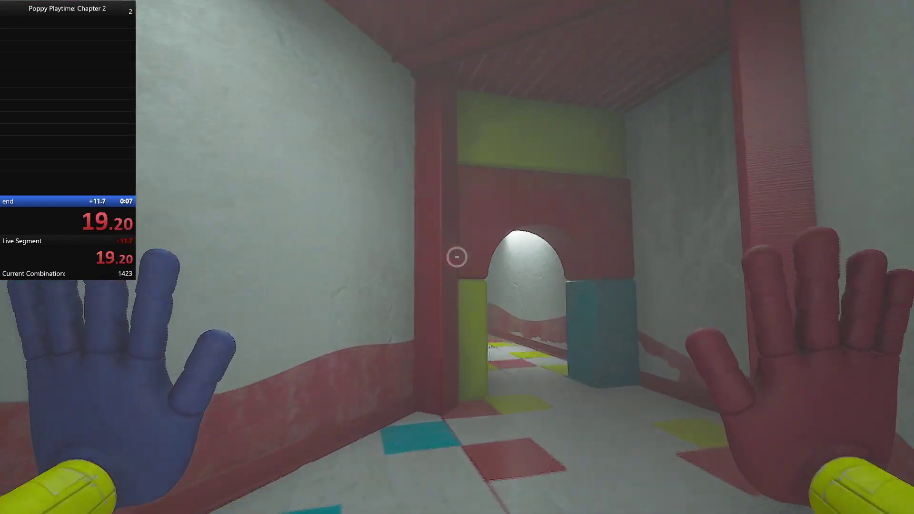
key("w")
right_click(457, 258)
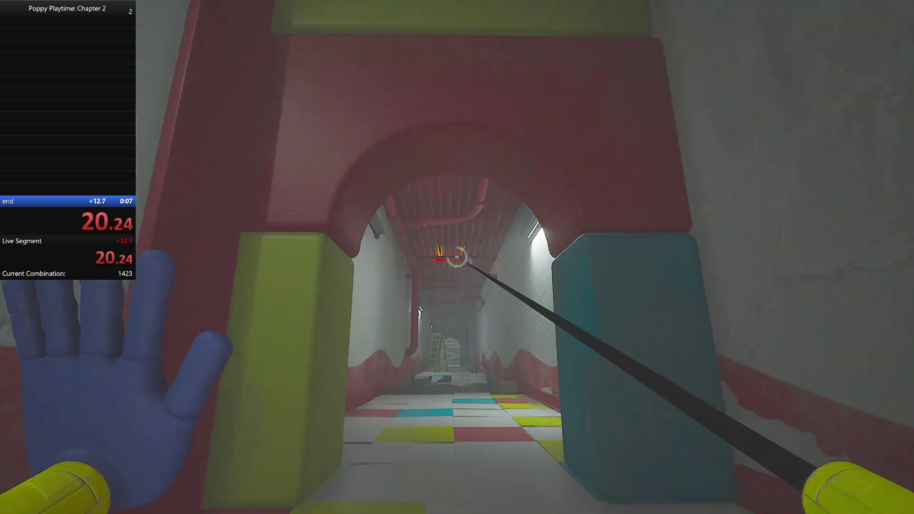
key("w")
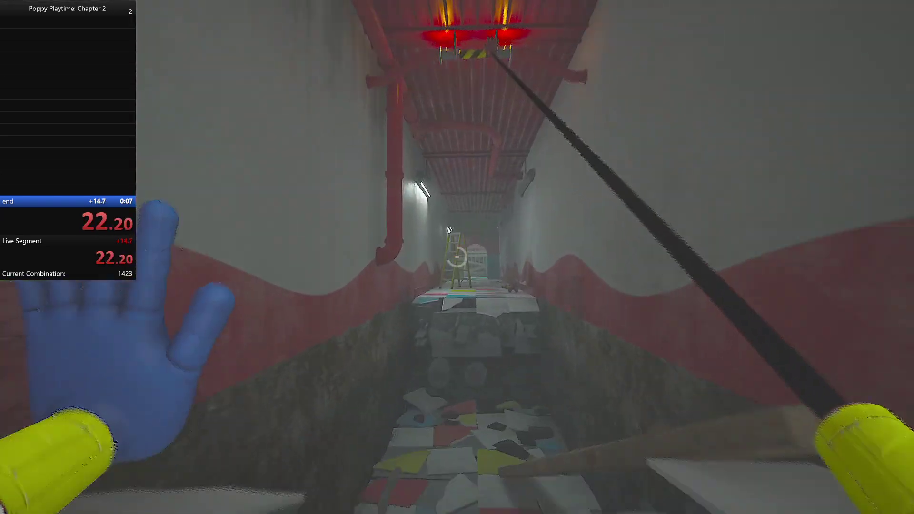
key("w")
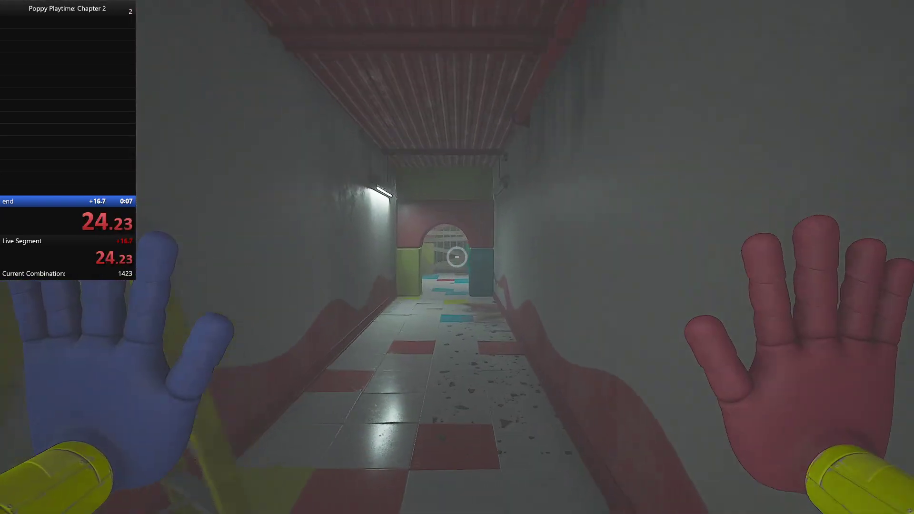
key("w")
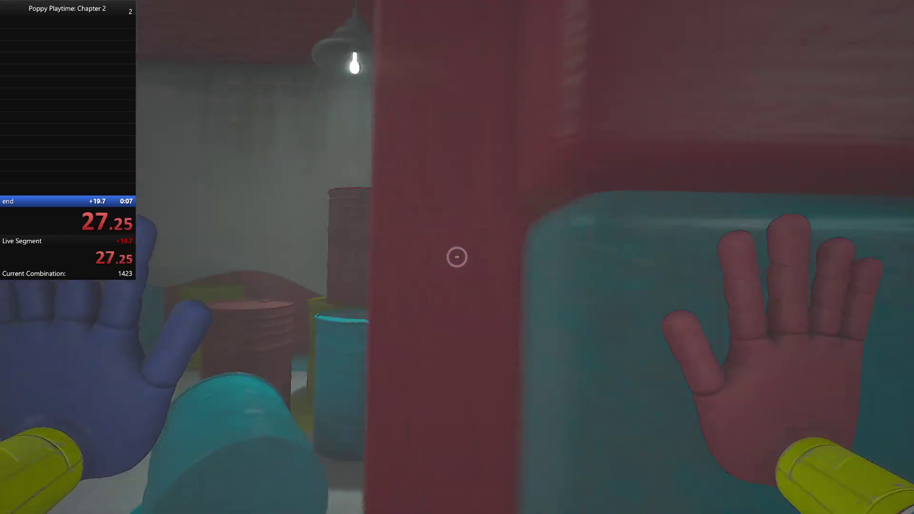
left_click(458, 257)
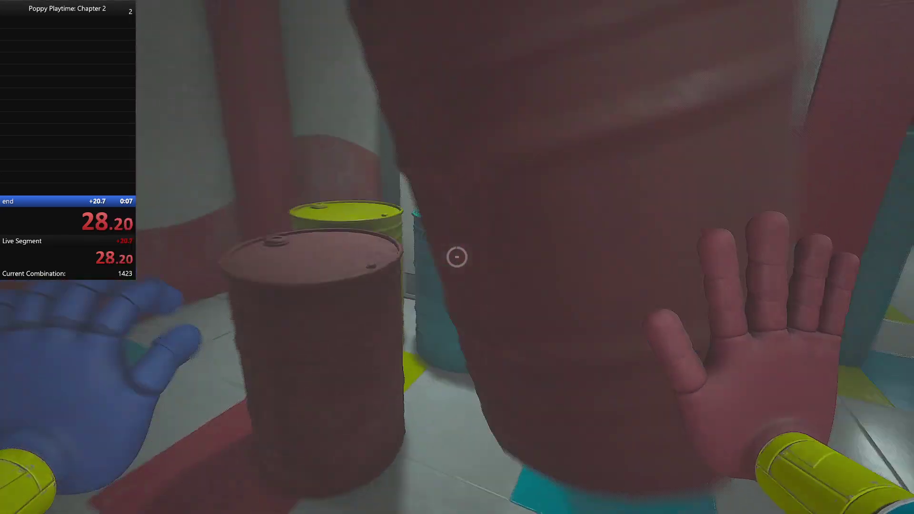
key("w")
key("w")
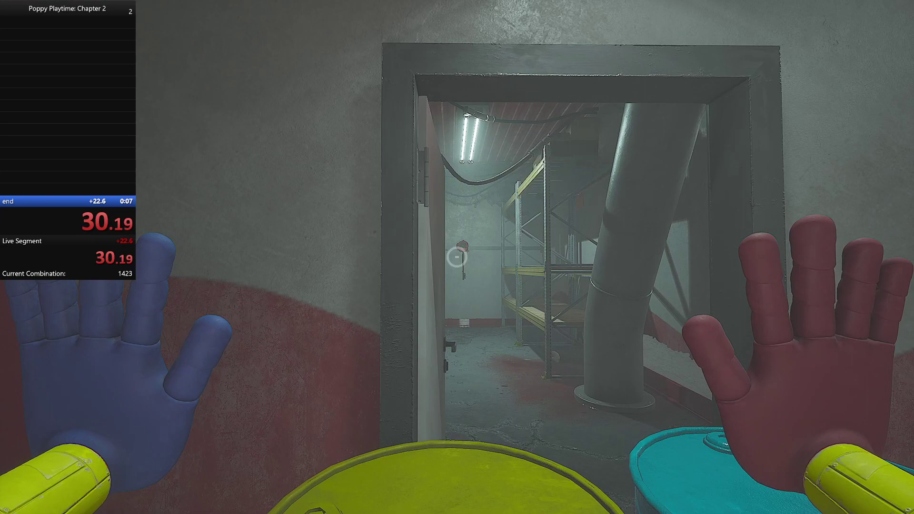
left_click(457, 257)
key("w")
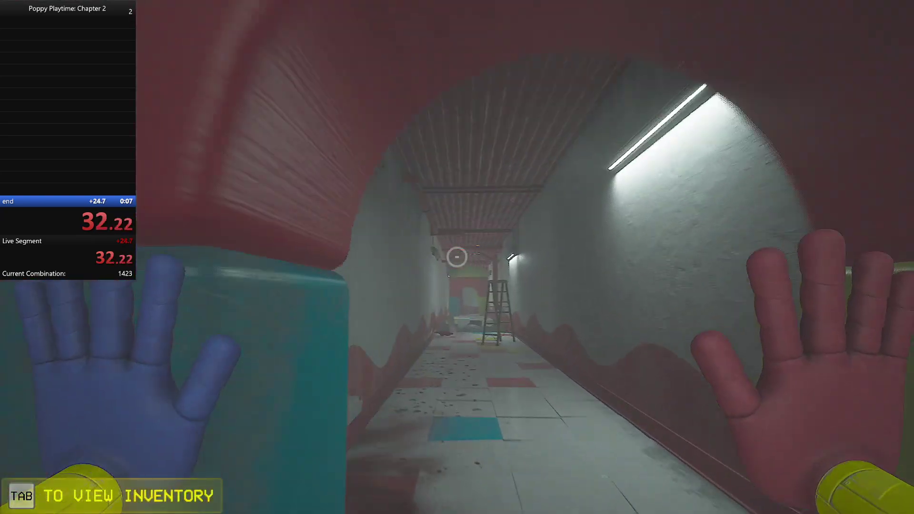
right_click(457, 258)
key("w")
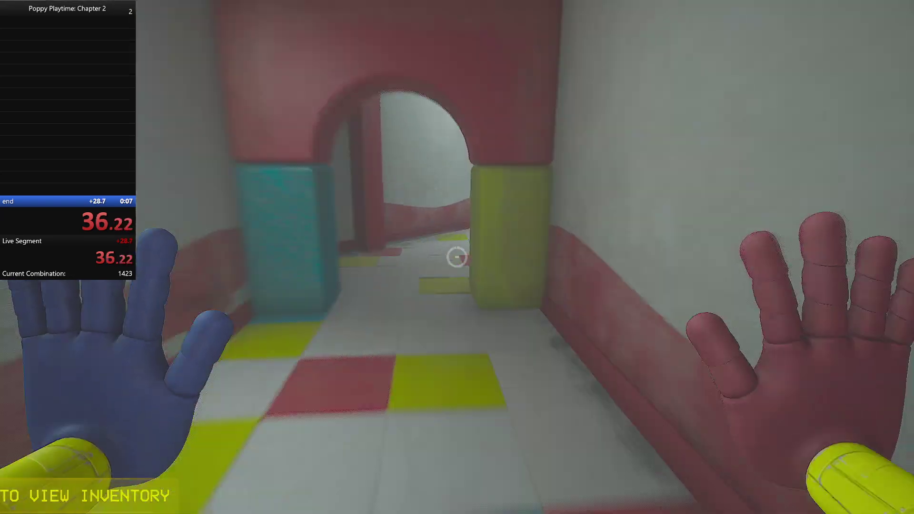
key("w")
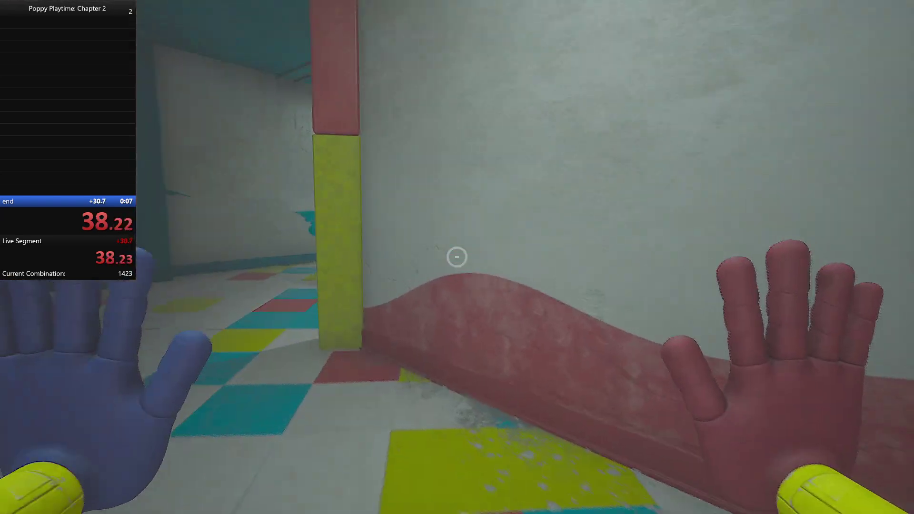
key("w")
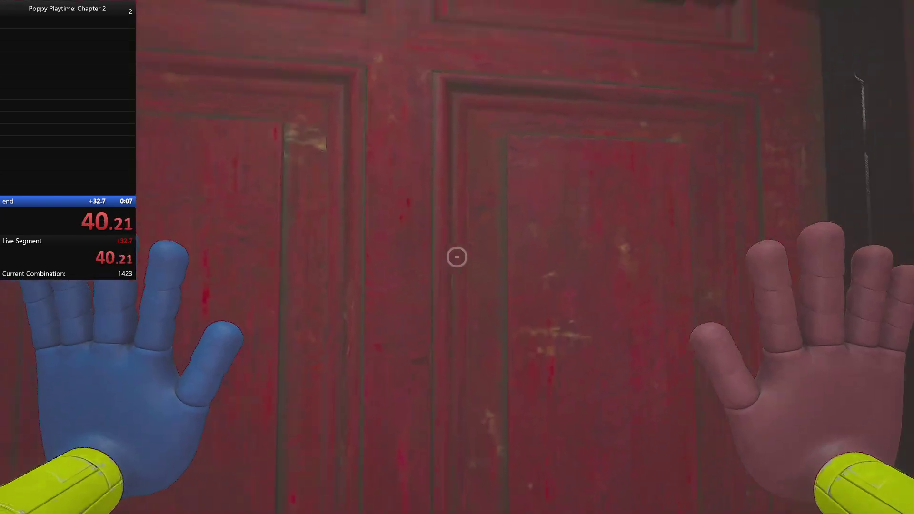
left_click(457, 257)
right_click(458, 257)
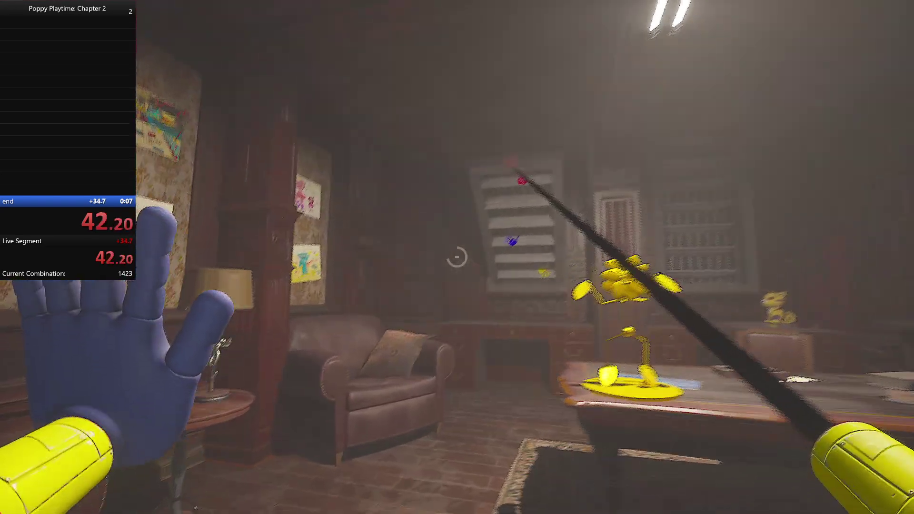
key("w")
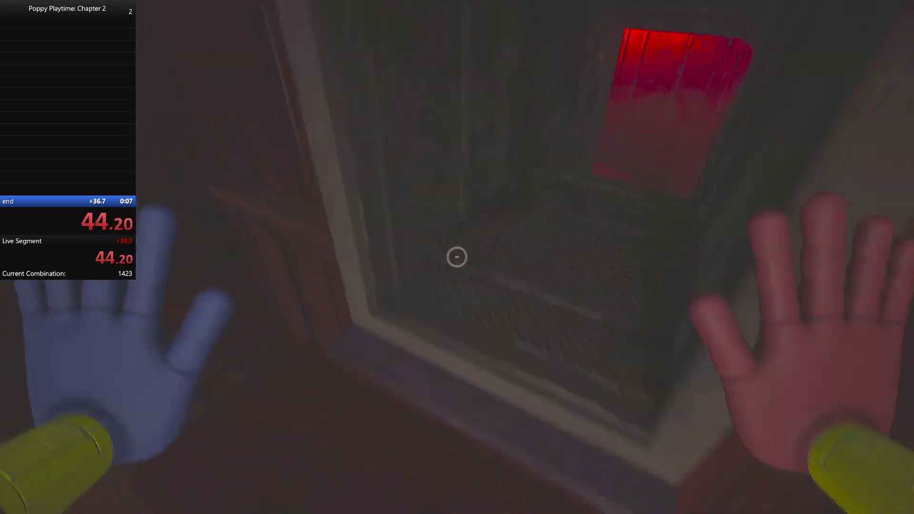
key("w")
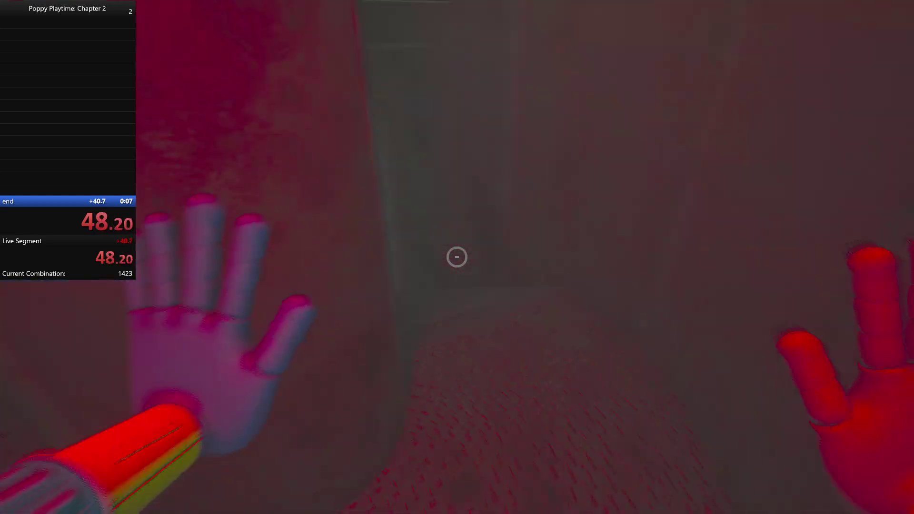
key("w")
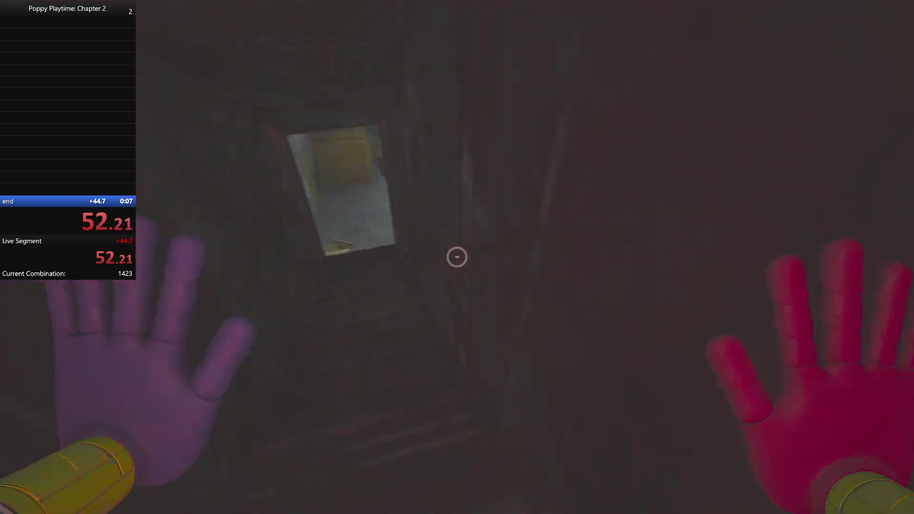
key("w")
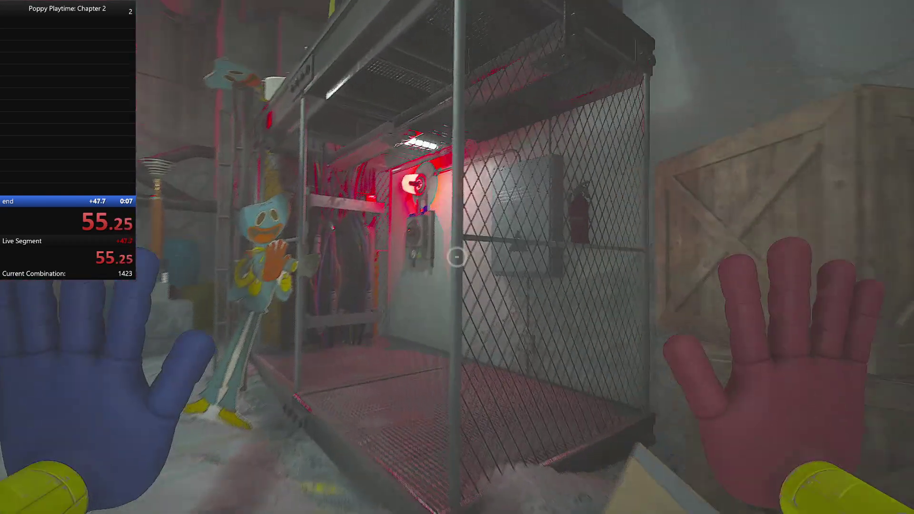
right_click(457, 257)
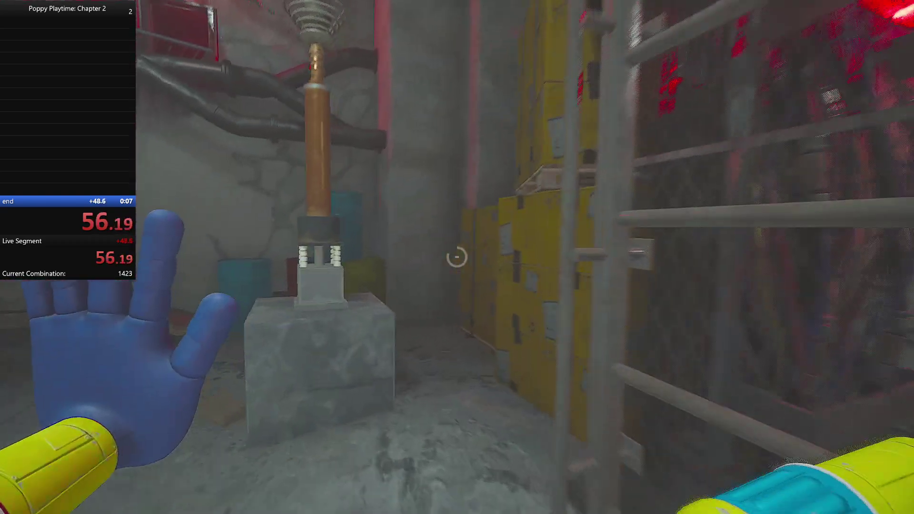
key("w")
key("w")
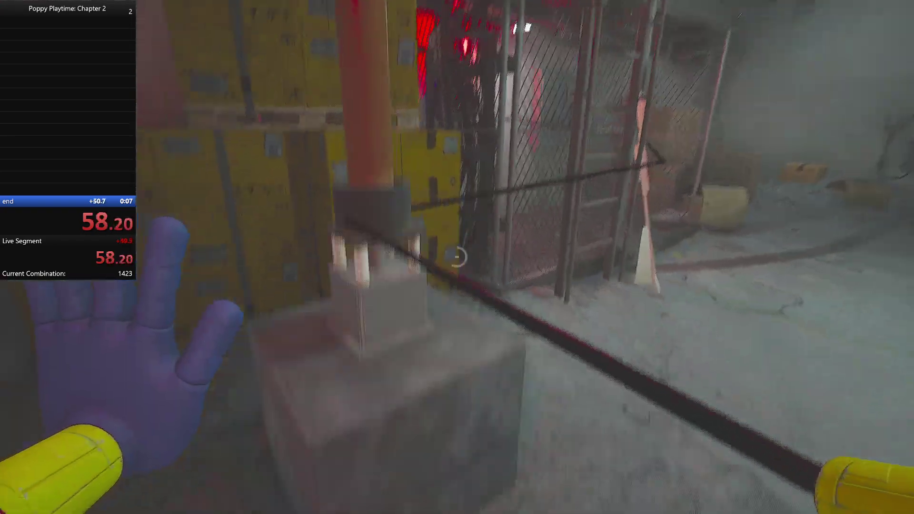
key("w")
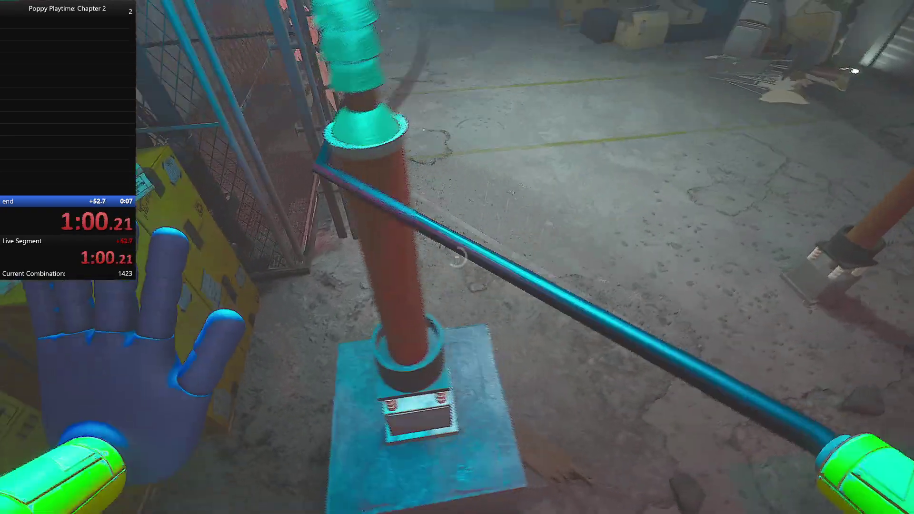
key("w")
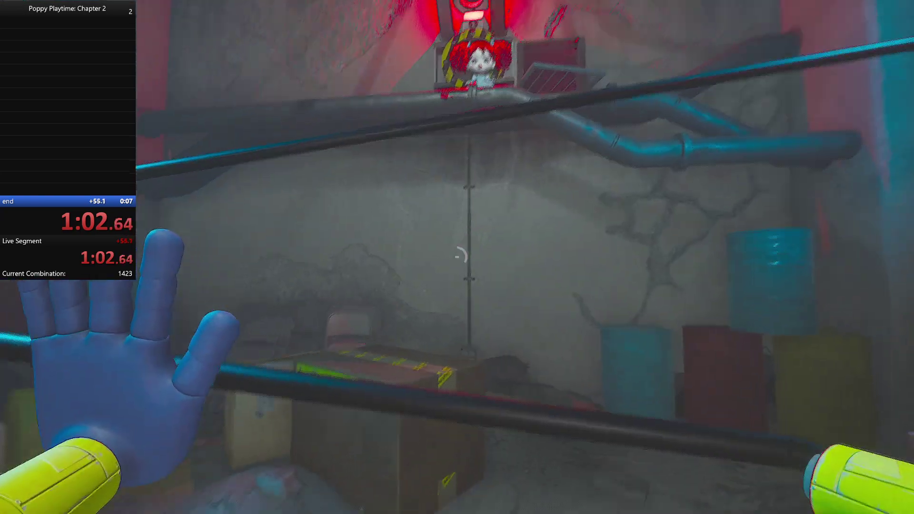
left_click(457, 257)
key("w")
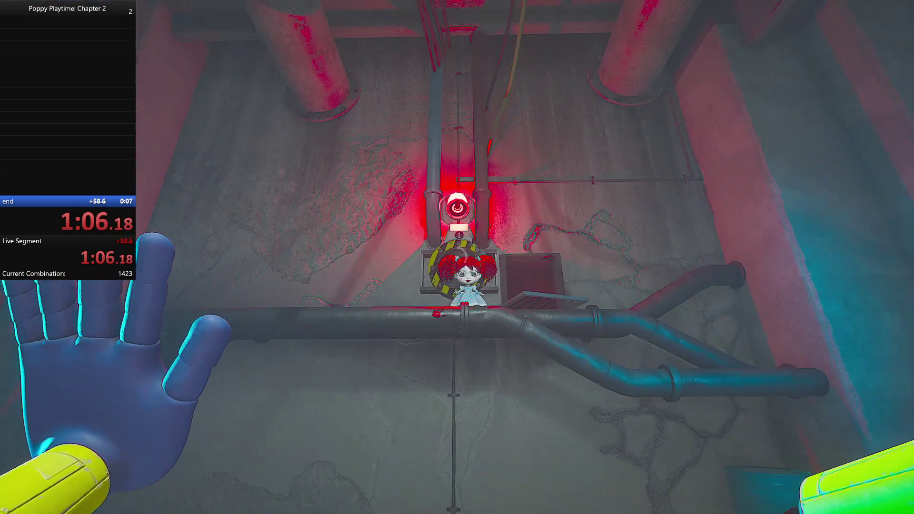
key("w")
left_click(457, 258)
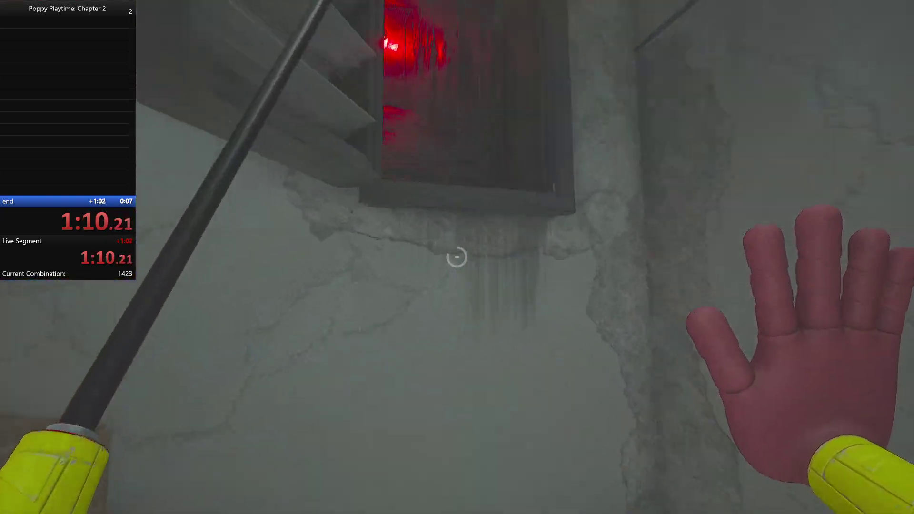
key("w")
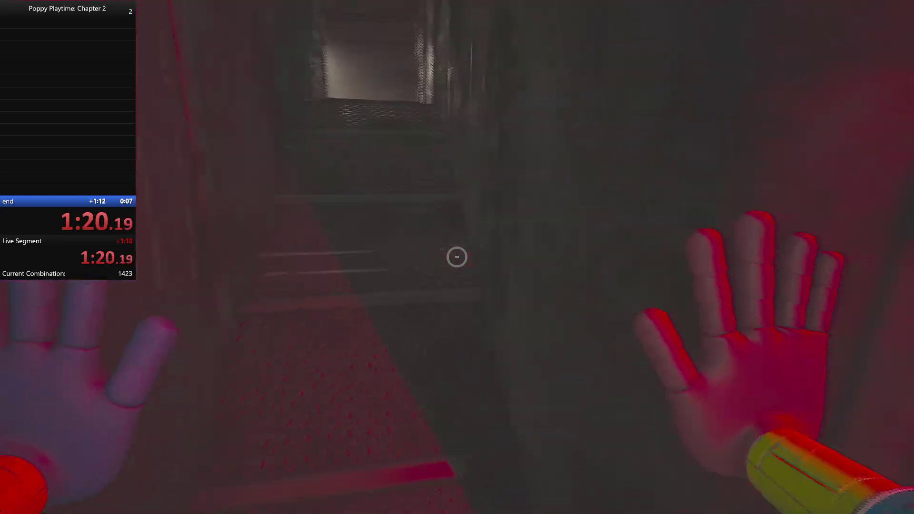
key("w")
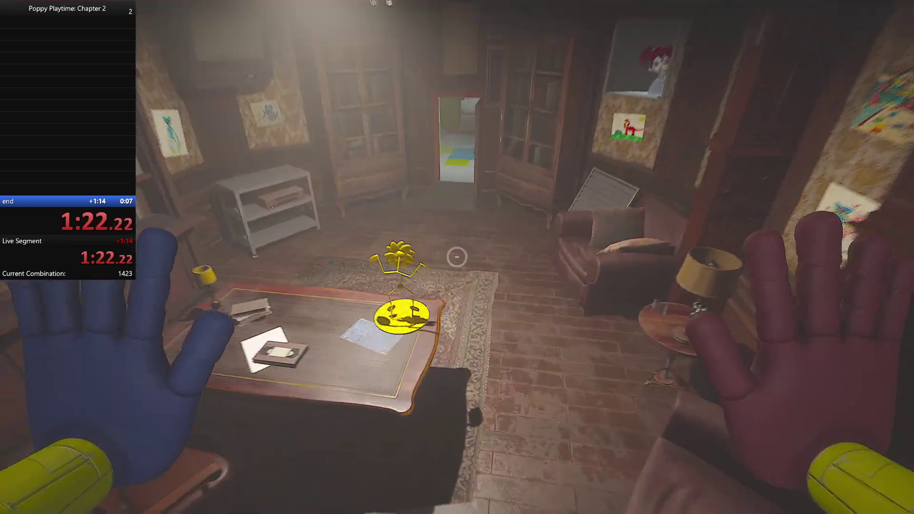
key("w")
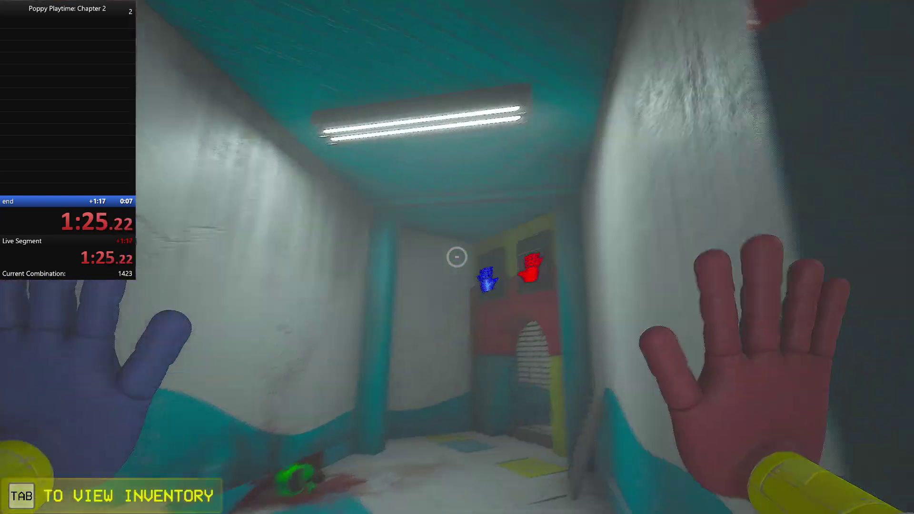
key("w")
left_click(457, 257)
right_click(458, 257)
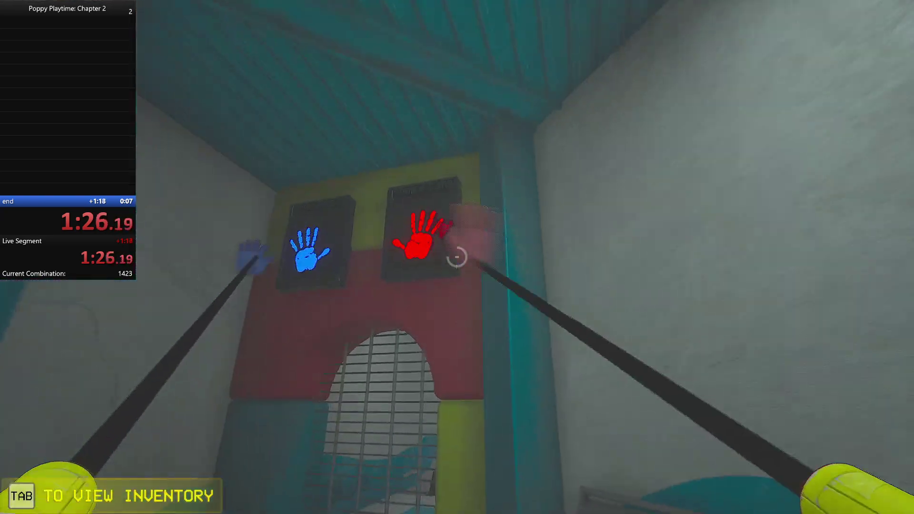
key("w")
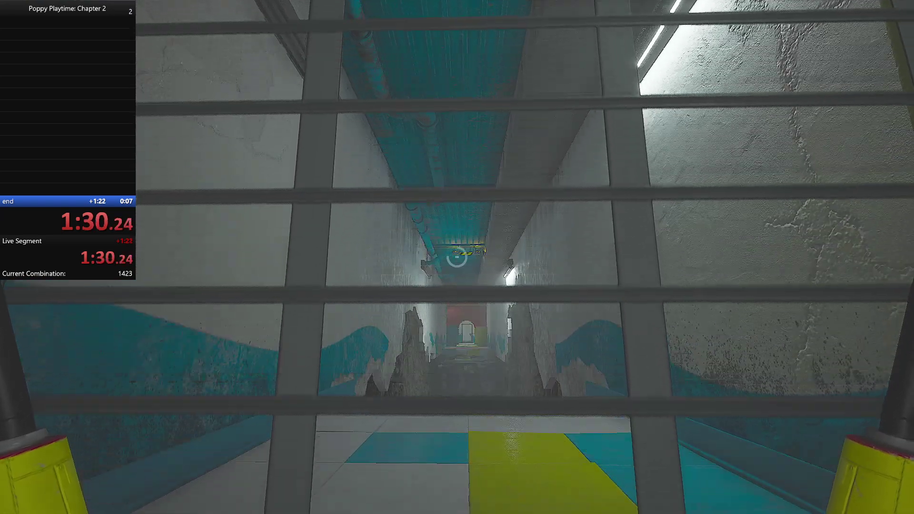
key("s")
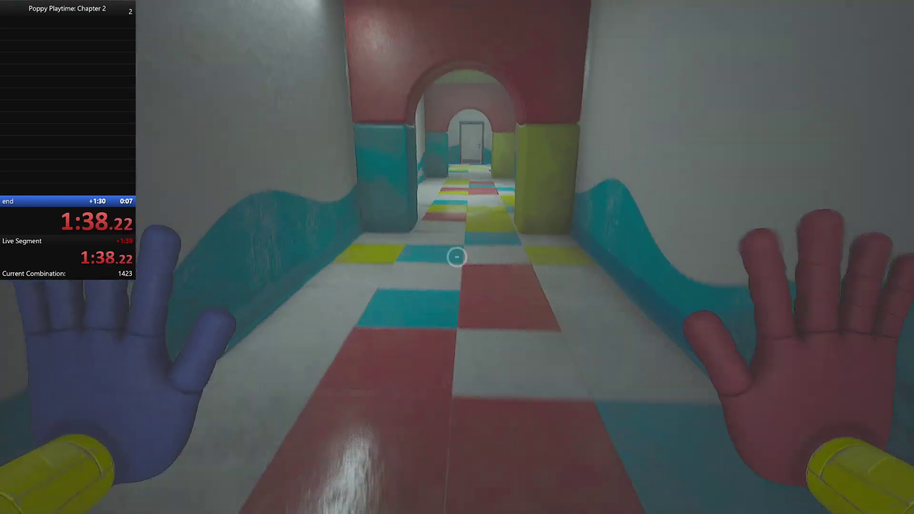
key("w")
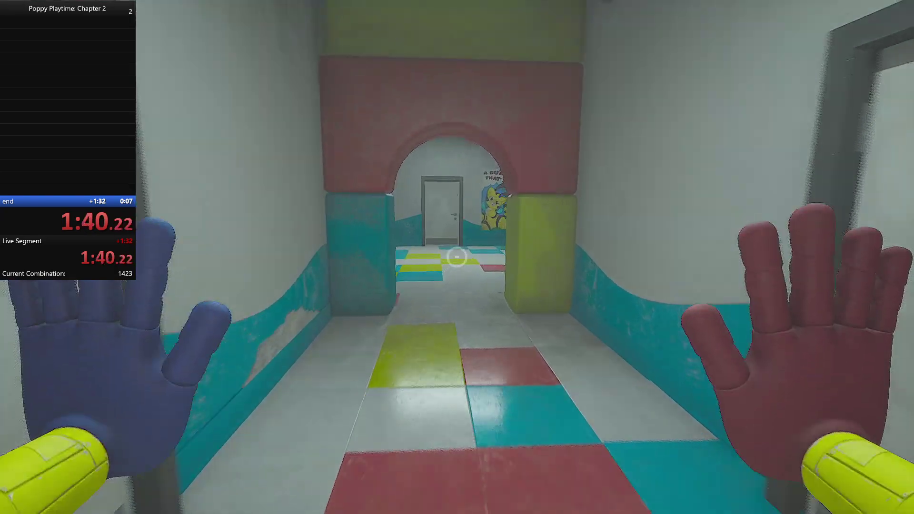
key("w")
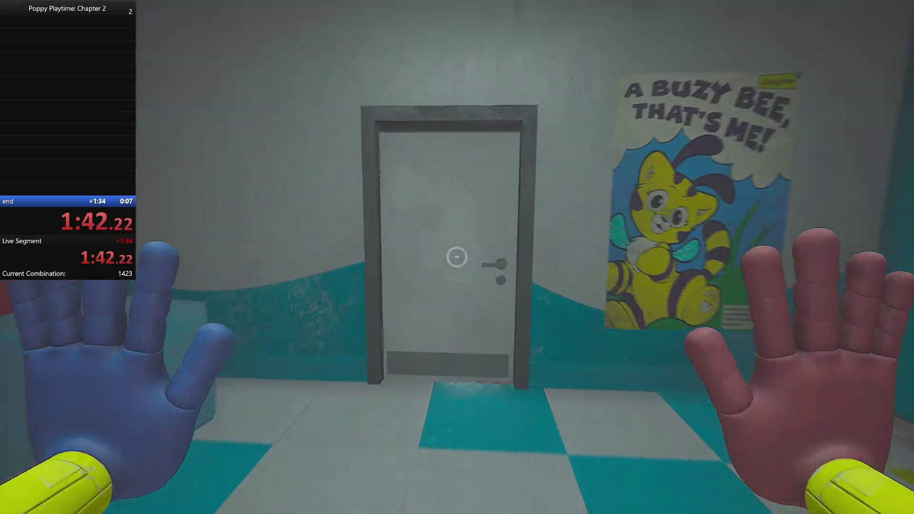
key("w")
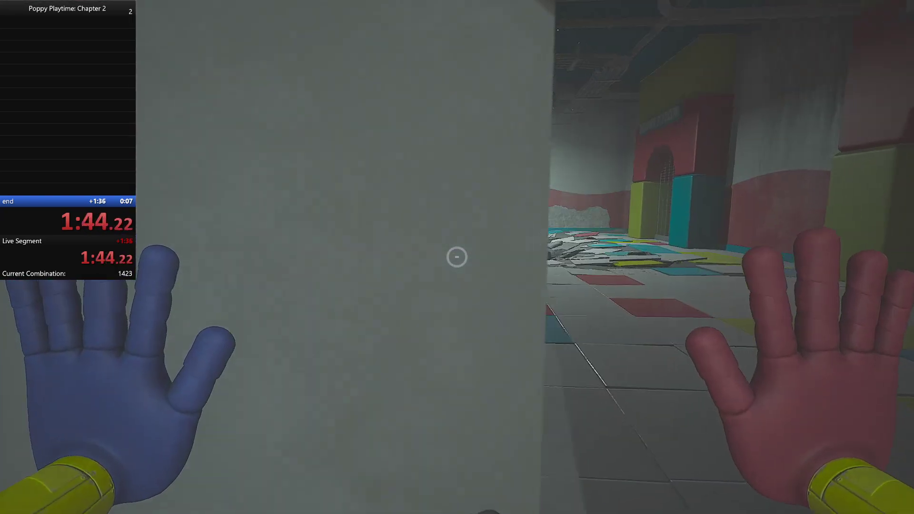
key("w")
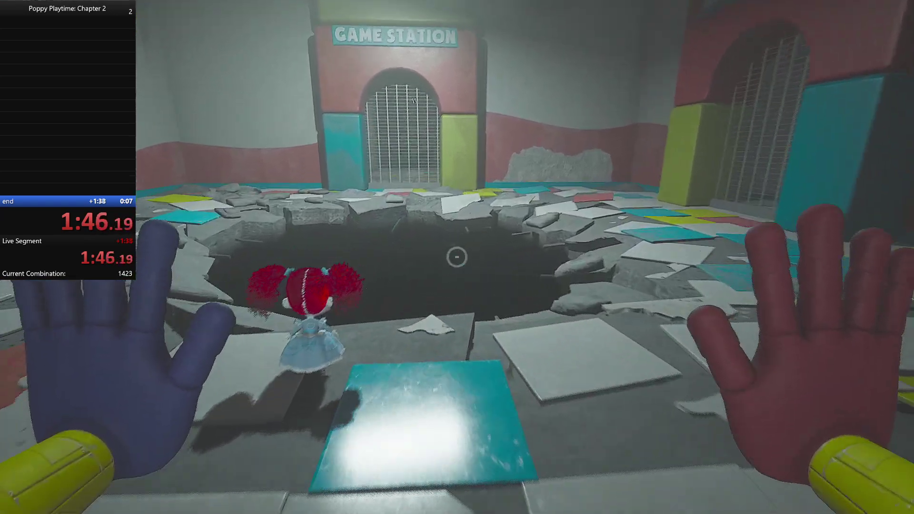
key("w")
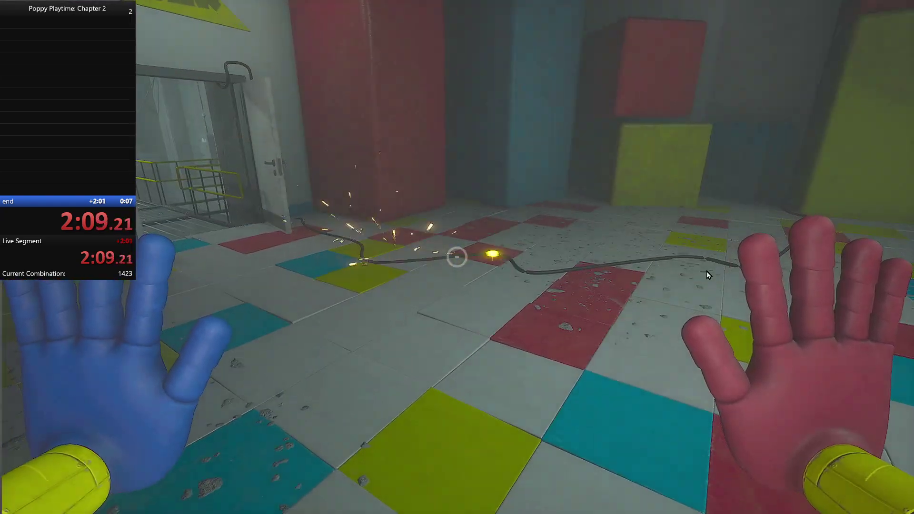
key("Escape")
left_click(123, 315)
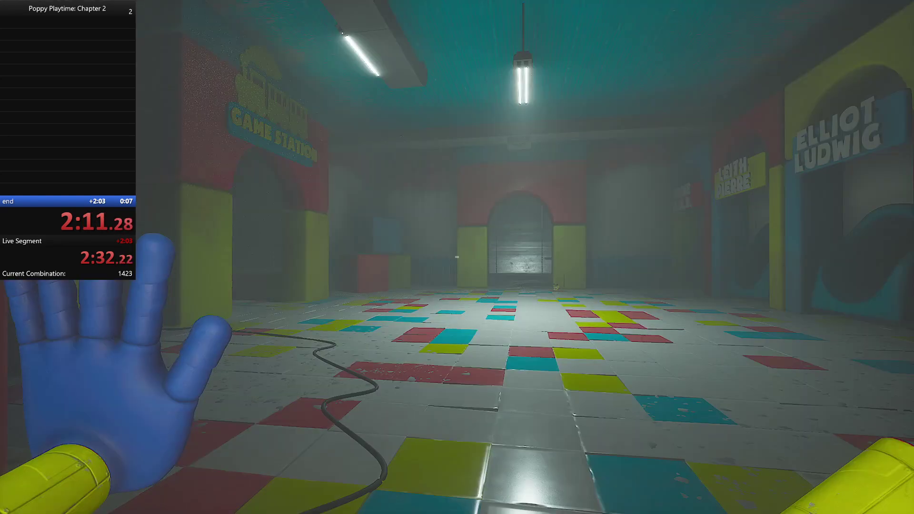
key("w")
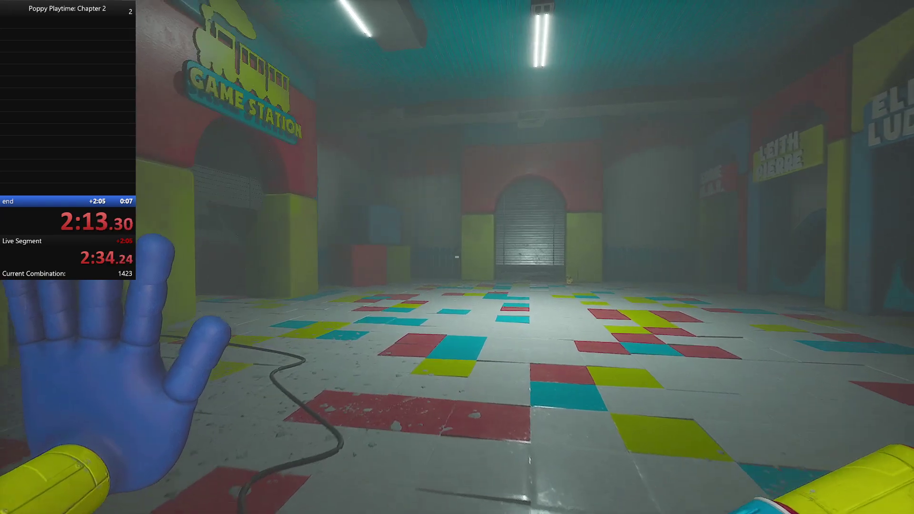
key("w")
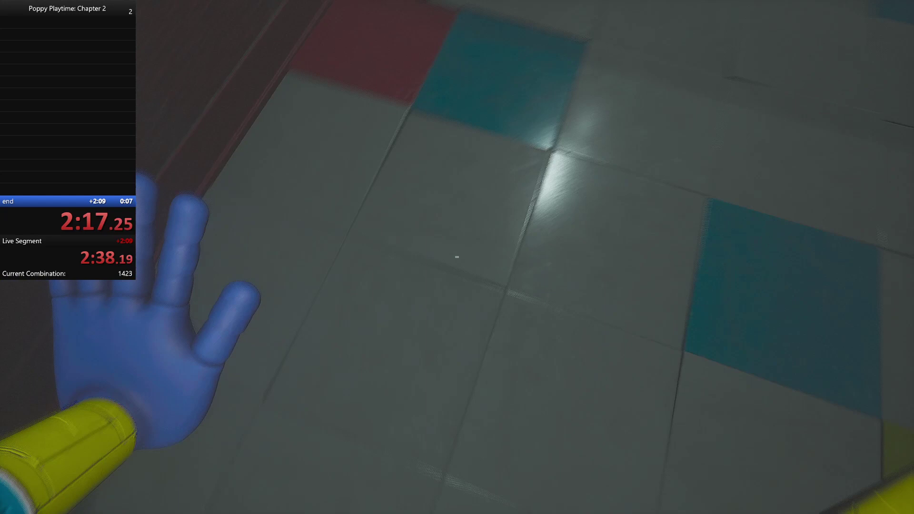
key("w")
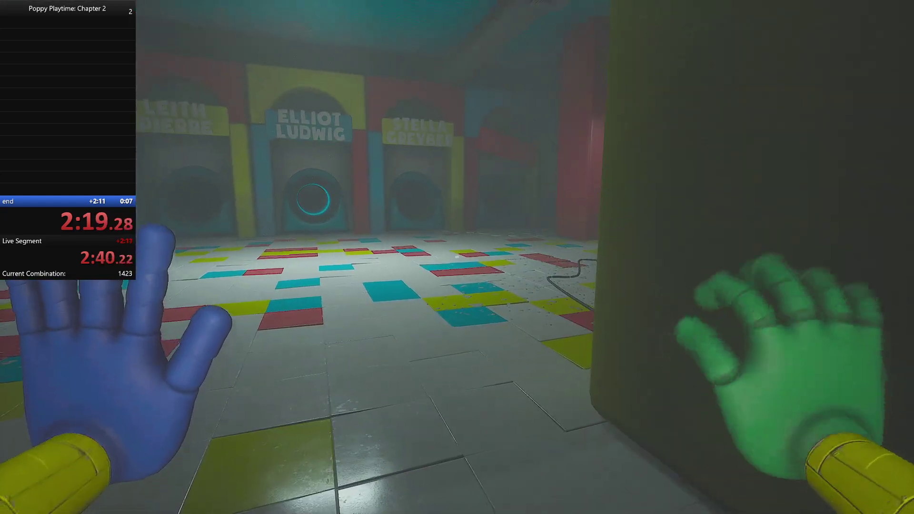
left_click(458, 257)
key("w")
right_click(458, 257)
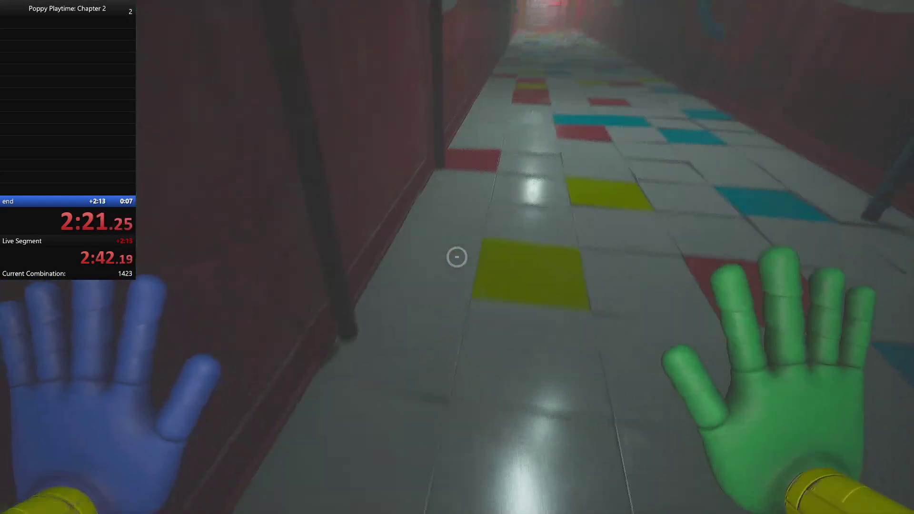
key("w")
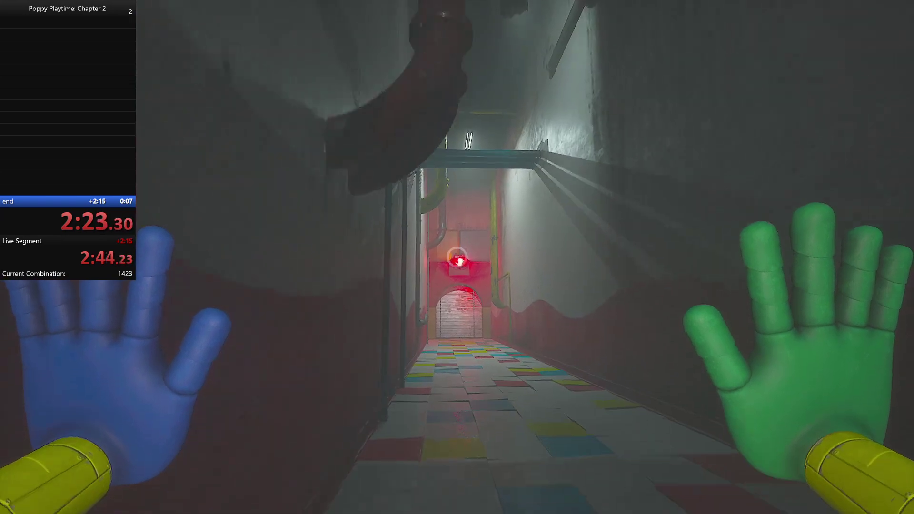
left_click(457, 257)
right_click(457, 257)
key("w")
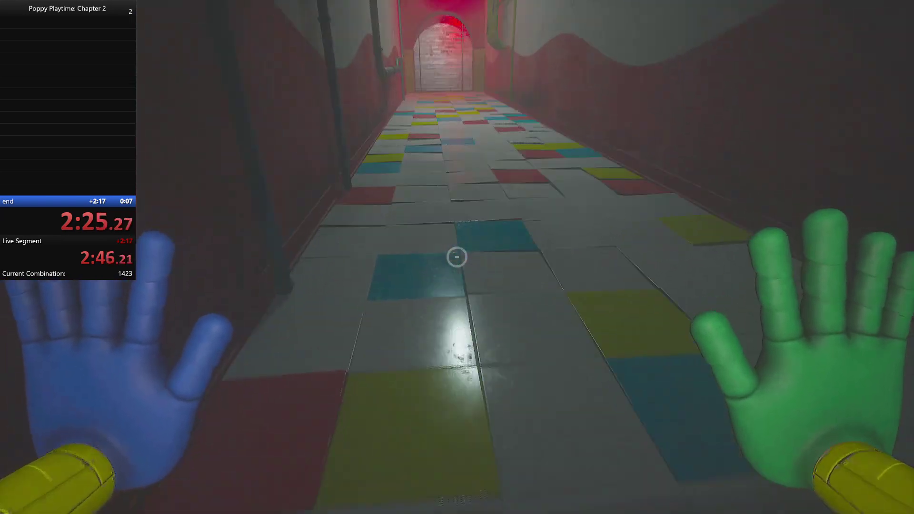
key("w")
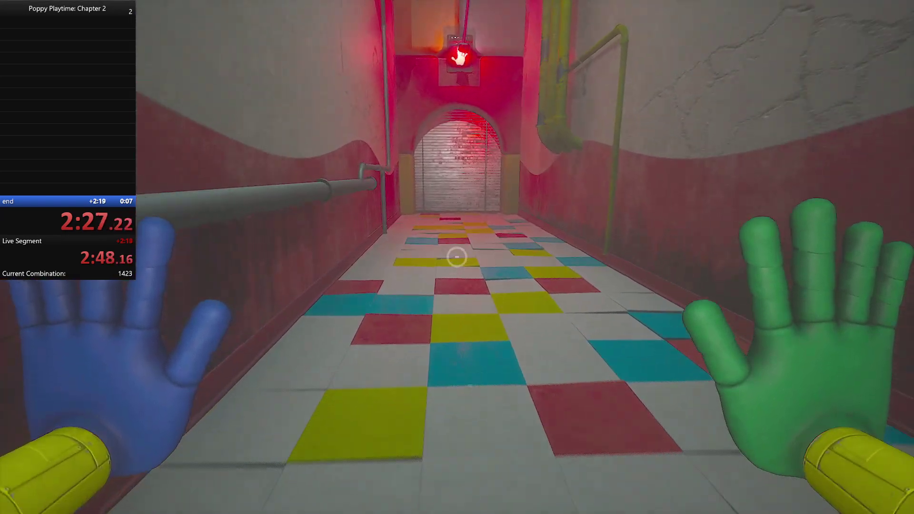
key("w")
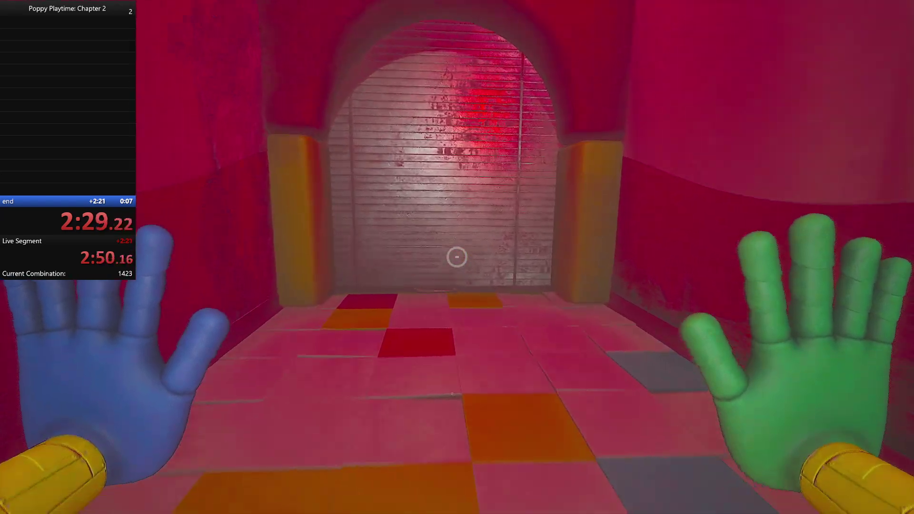
key("w")
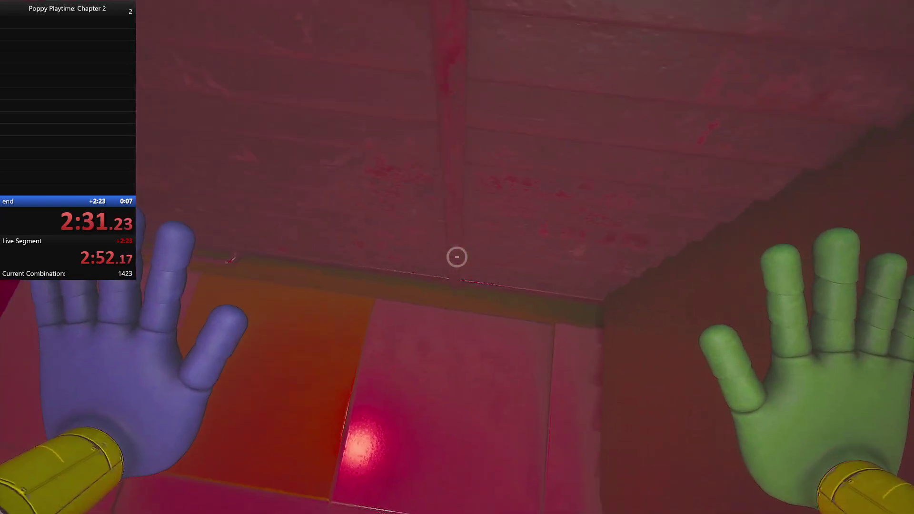
key("w")
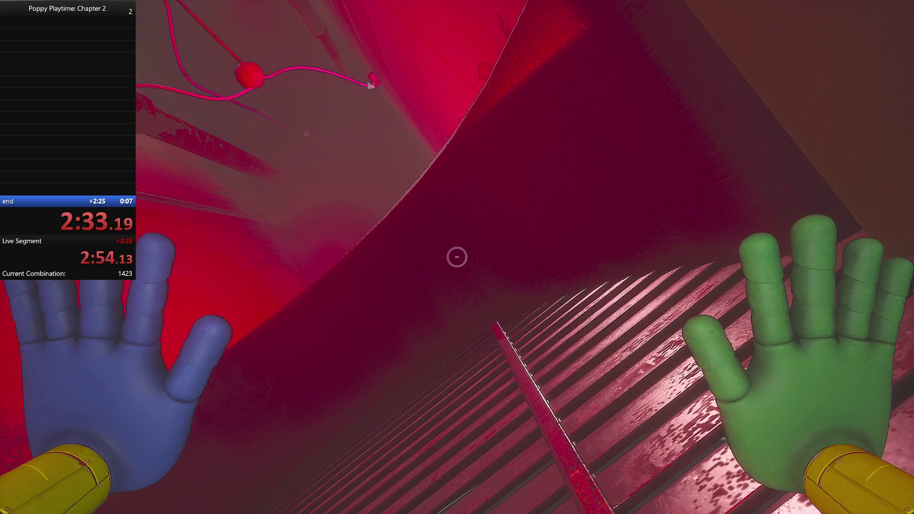
key("w")
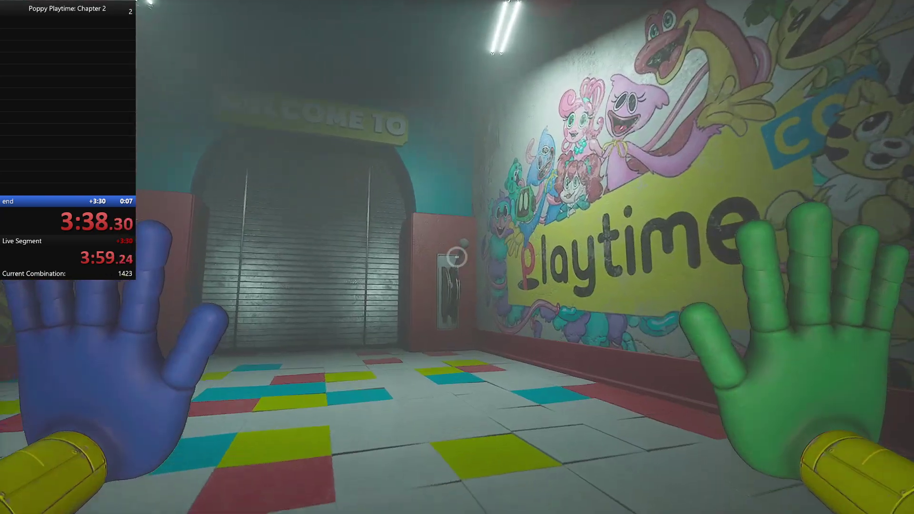
left_click(457, 257)
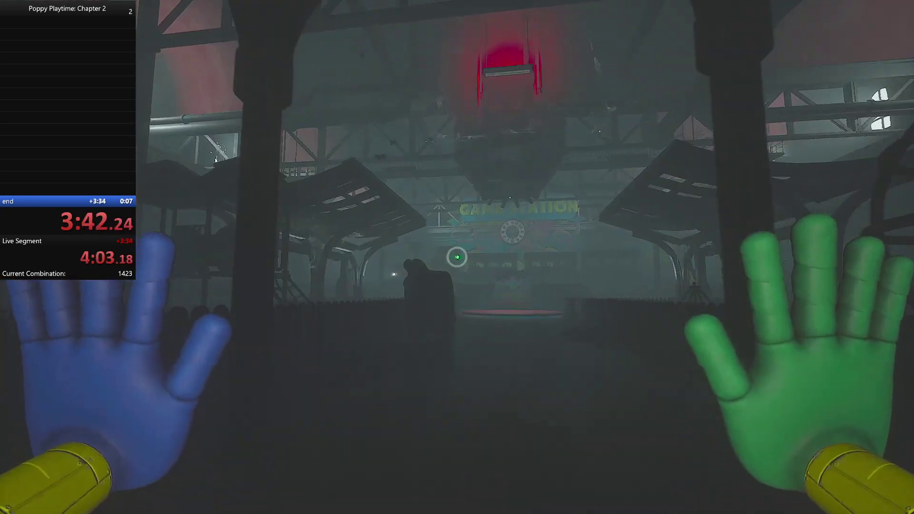
left_click(458, 257)
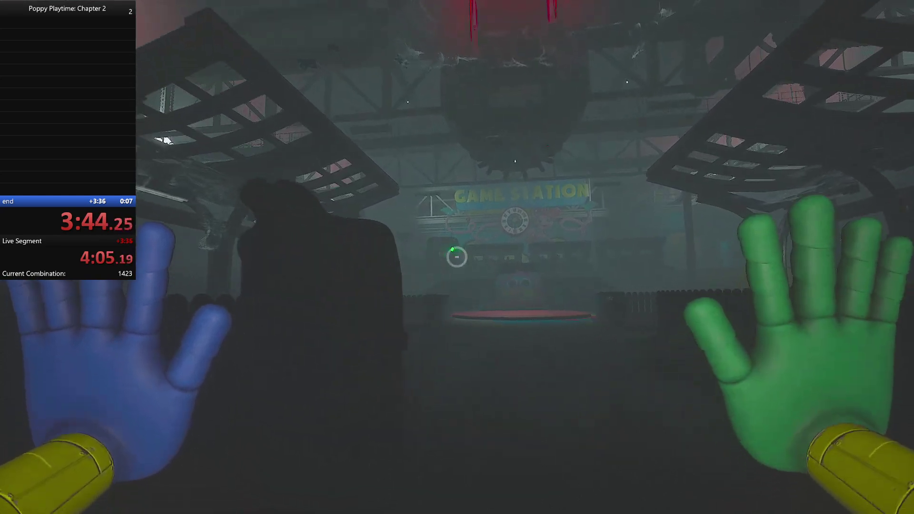